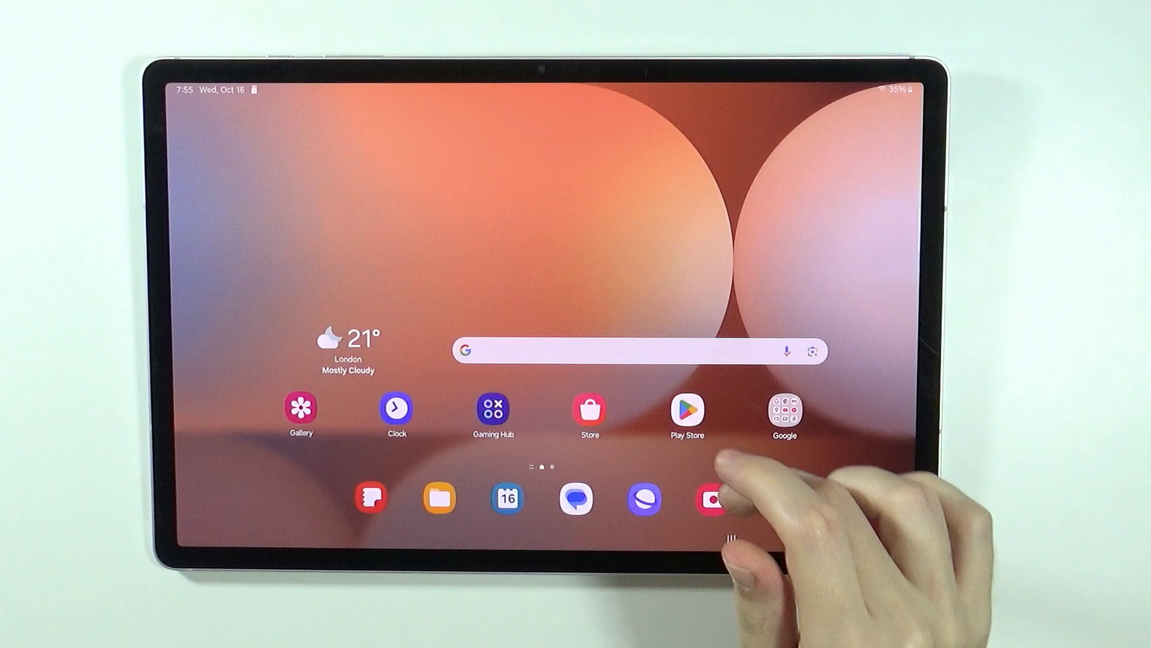
Launch Settings from the app drawer, landing on the Wallpaper and style page
left_click_drag(684, 504, 684, 271)
left_click(797, 316)
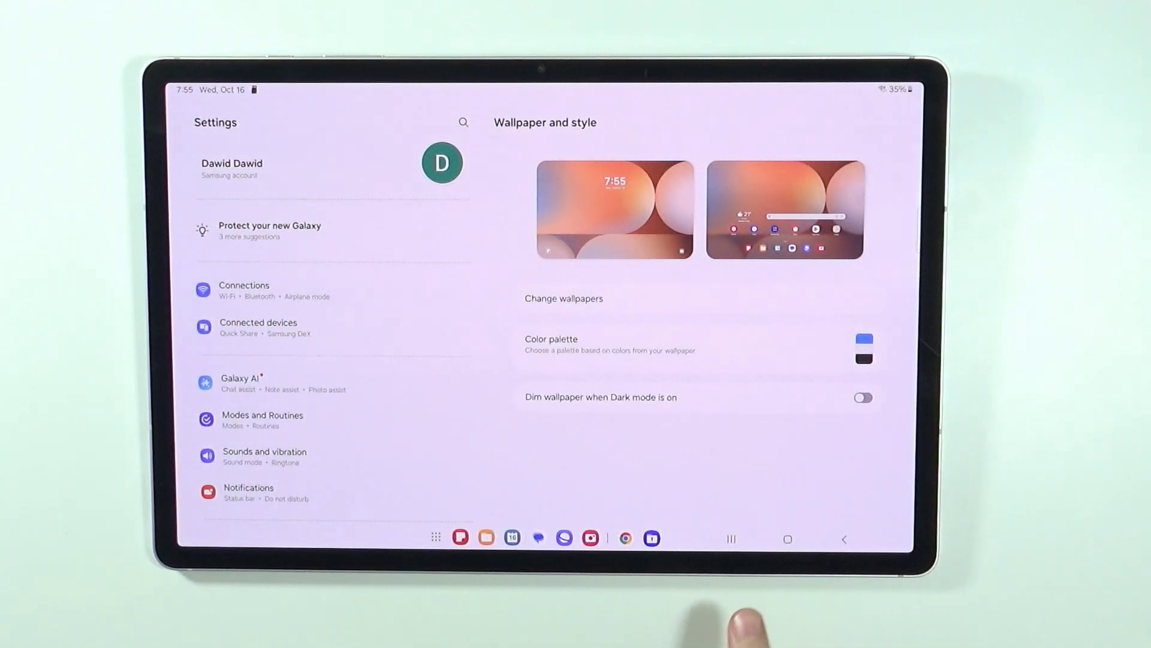
Put Settings into split screen view using its card in Recents
left_click(730, 538)
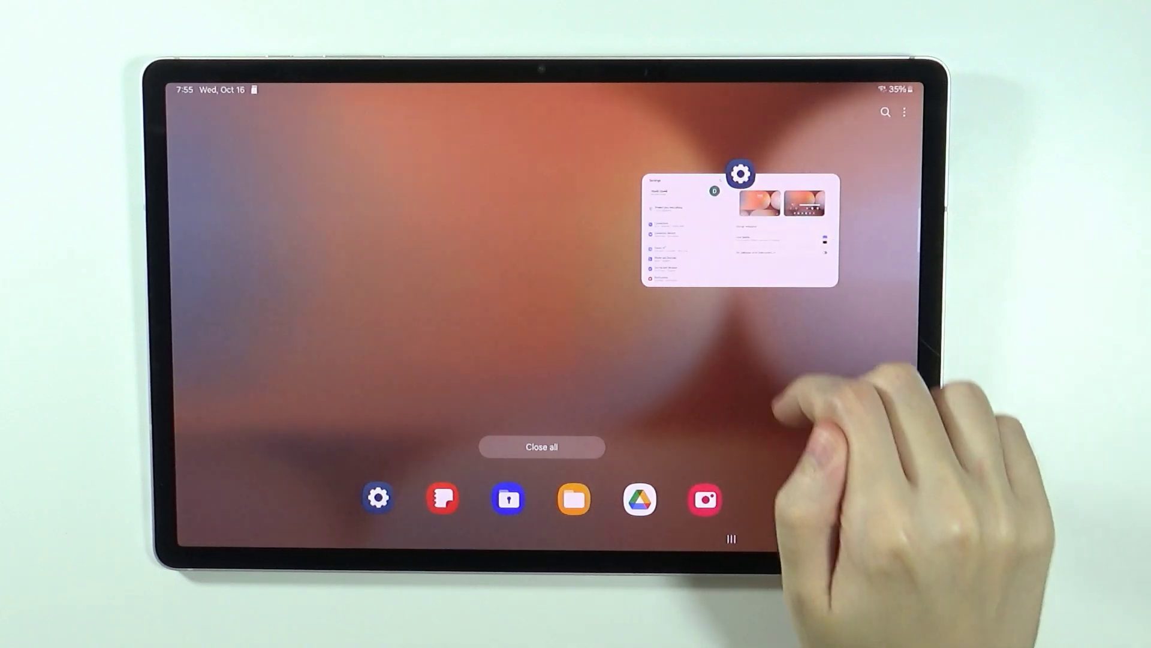
left_click(741, 180)
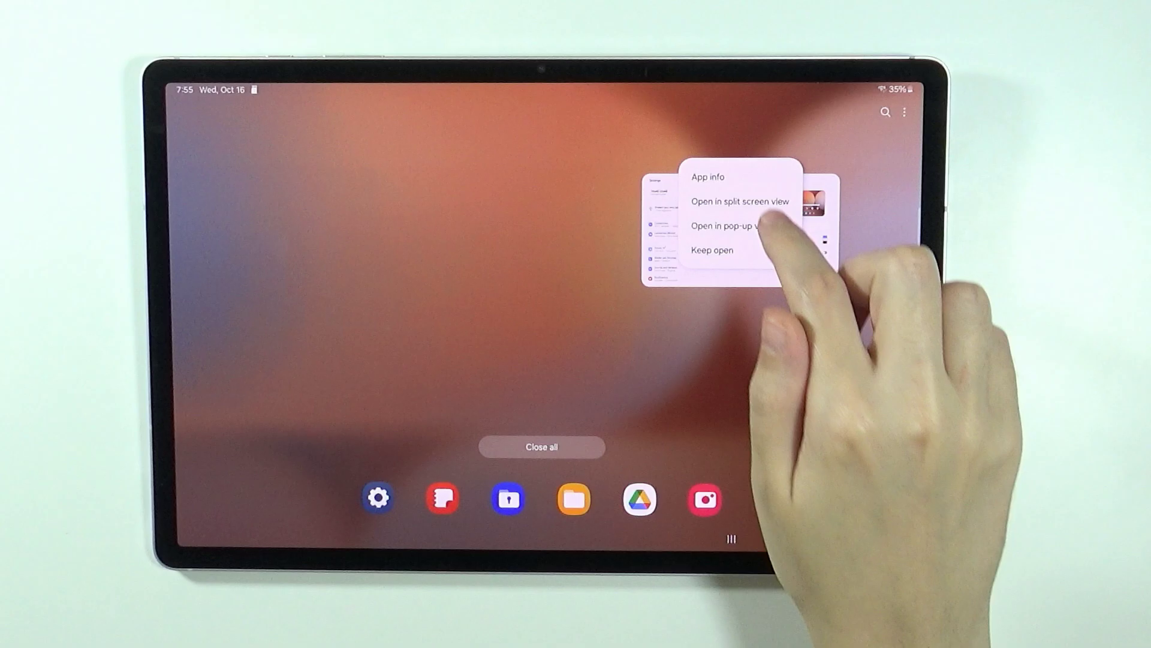
left_click(740, 202)
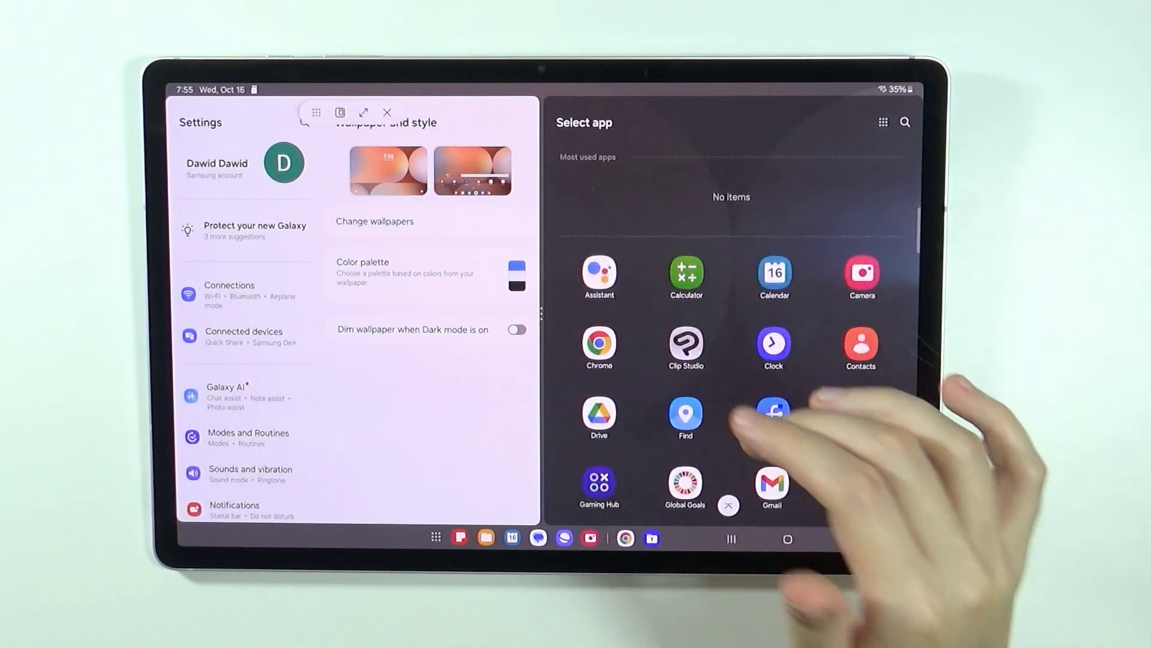
left_click_drag(774, 486, 773, 225)
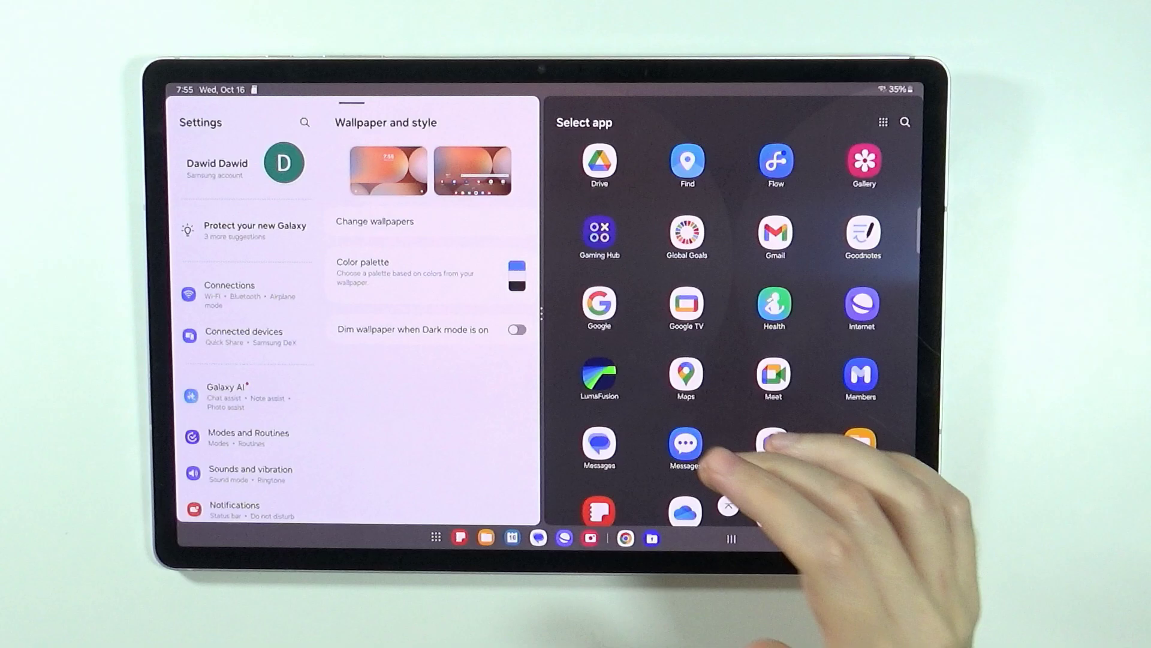
left_click_drag(702, 468, 701, 422)
left_click_drag(756, 477, 756, 404)
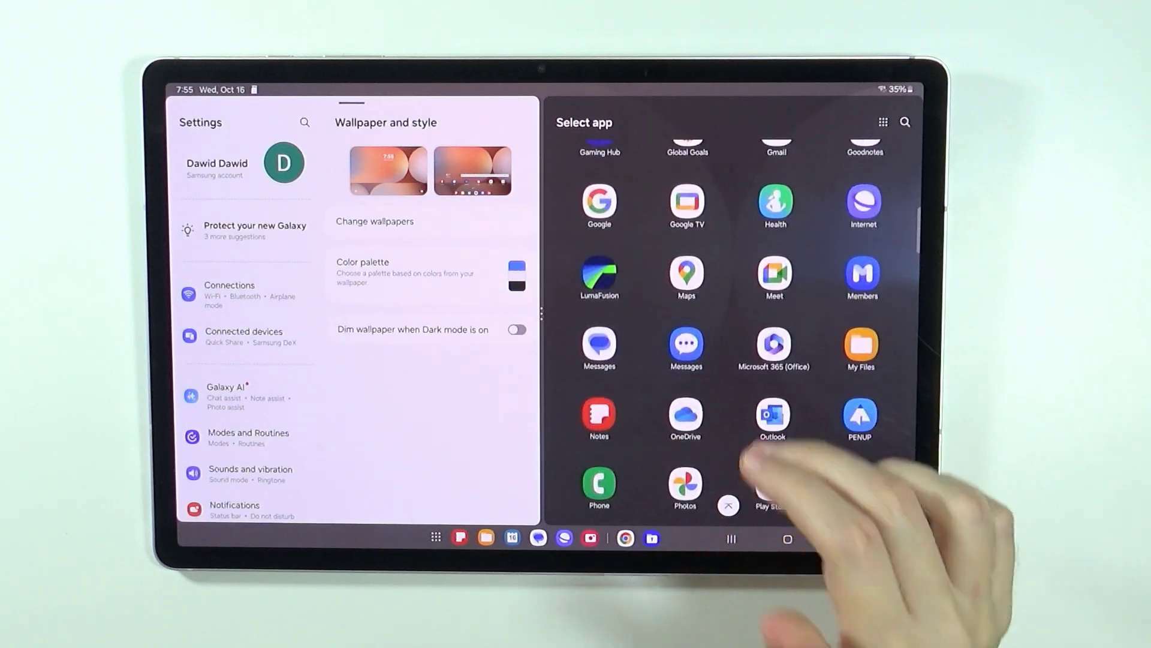
Scroll down the Select app grid to reach Samsung Notes
mouse_move(755, 468)
left_mouse_down()
mouse_move(756, 324)
mouse_move(773, 459)
mouse_move(773, 341)
left_mouse_up()
Open Samsung Notes in the second pane and start a blank note, dismissing the toolbar tip
left_click(600, 278)
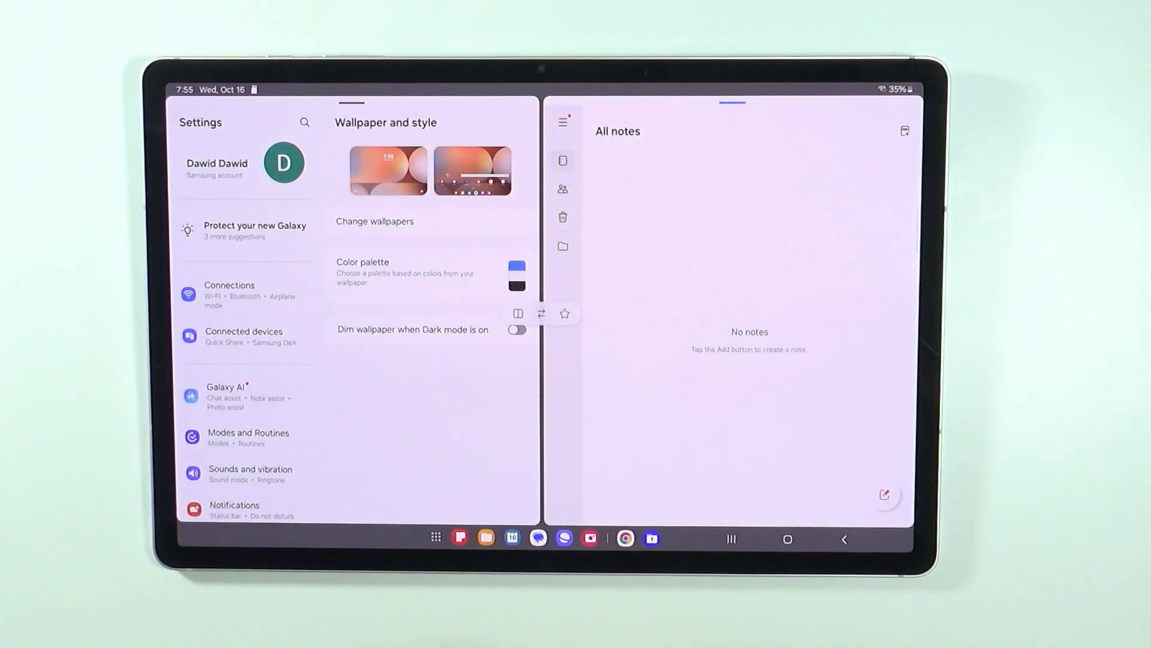
left_click_drag(243, 450, 243, 225)
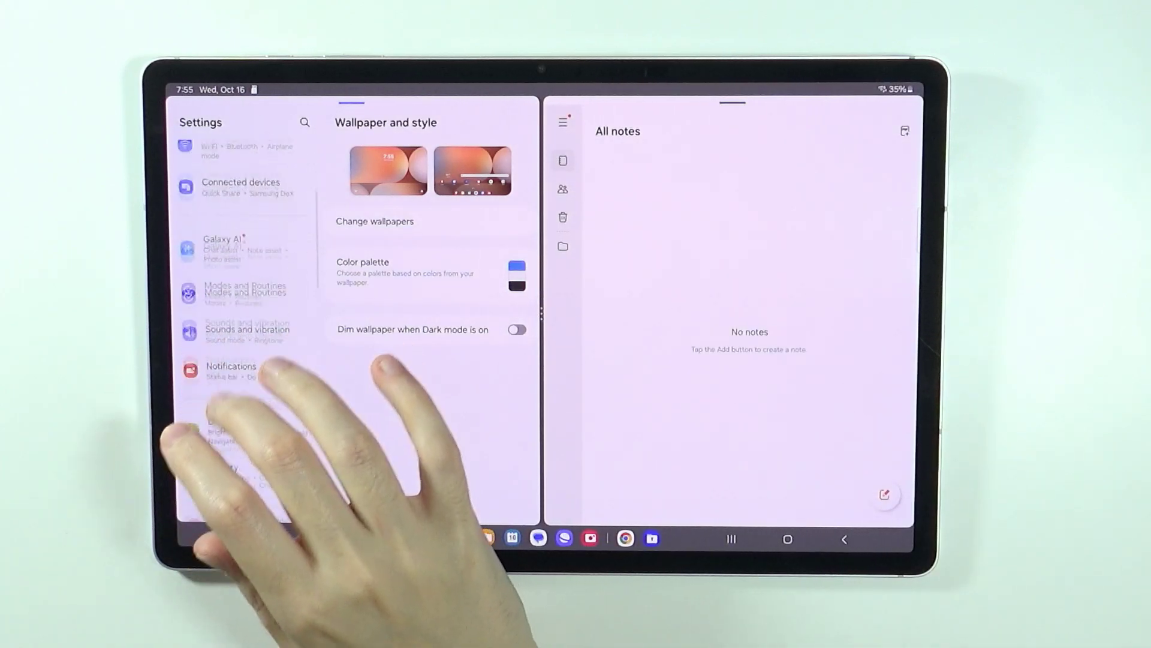
left_click_drag(243, 468, 243, 225)
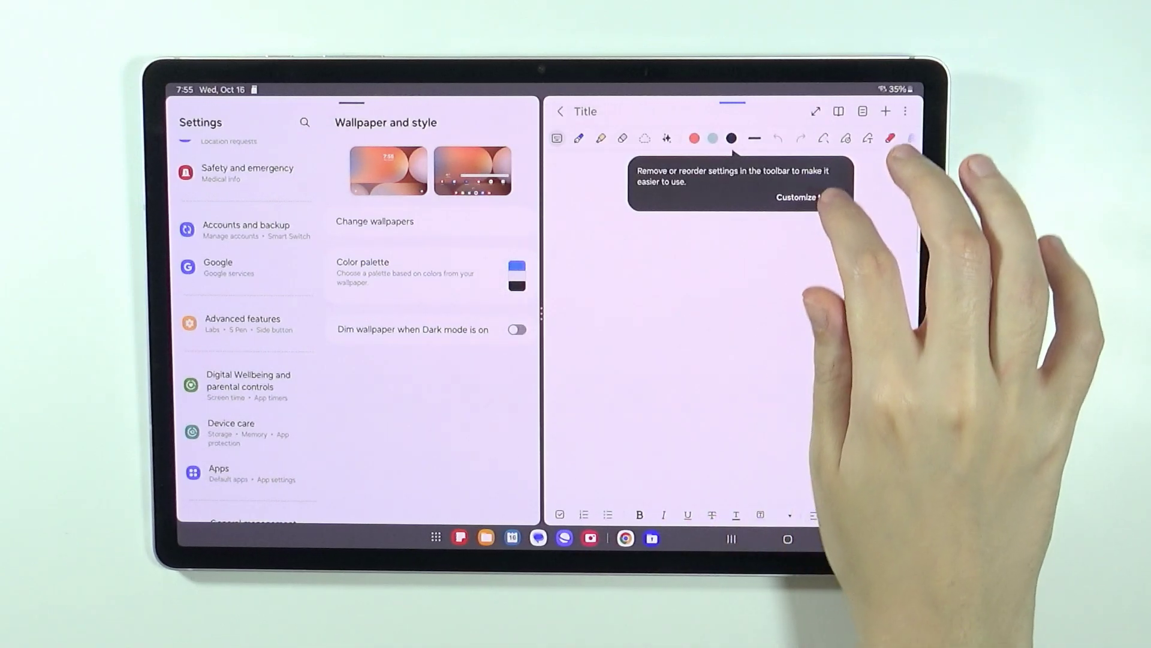
left_click(890, 270)
left_click(738, 361)
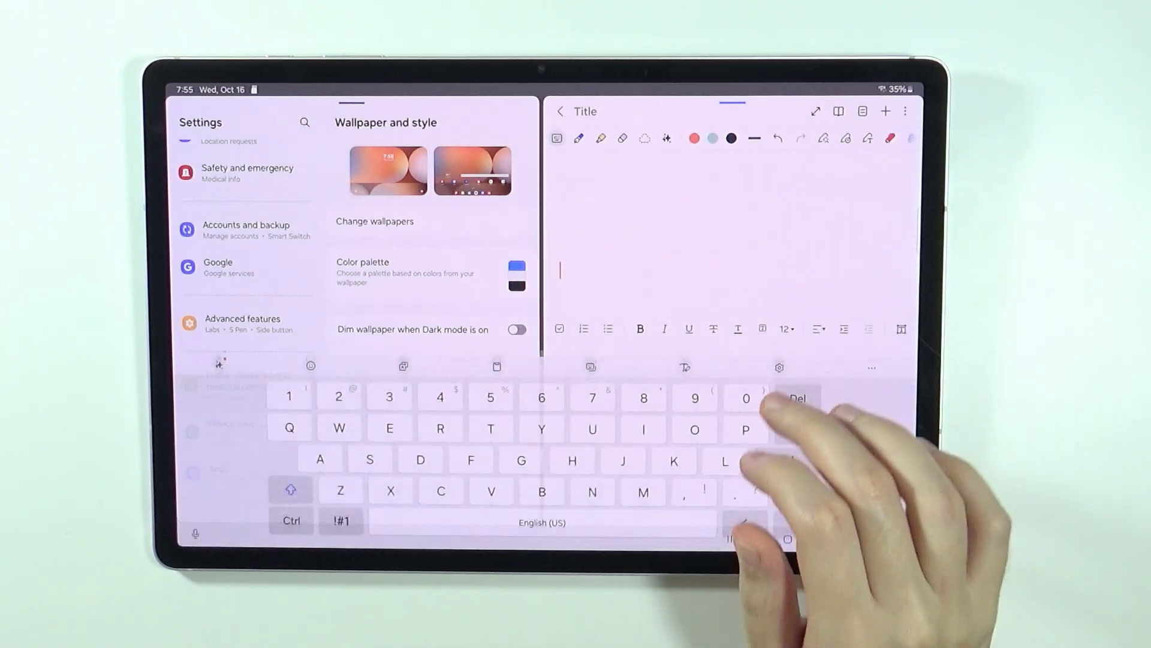
left_click(844, 539)
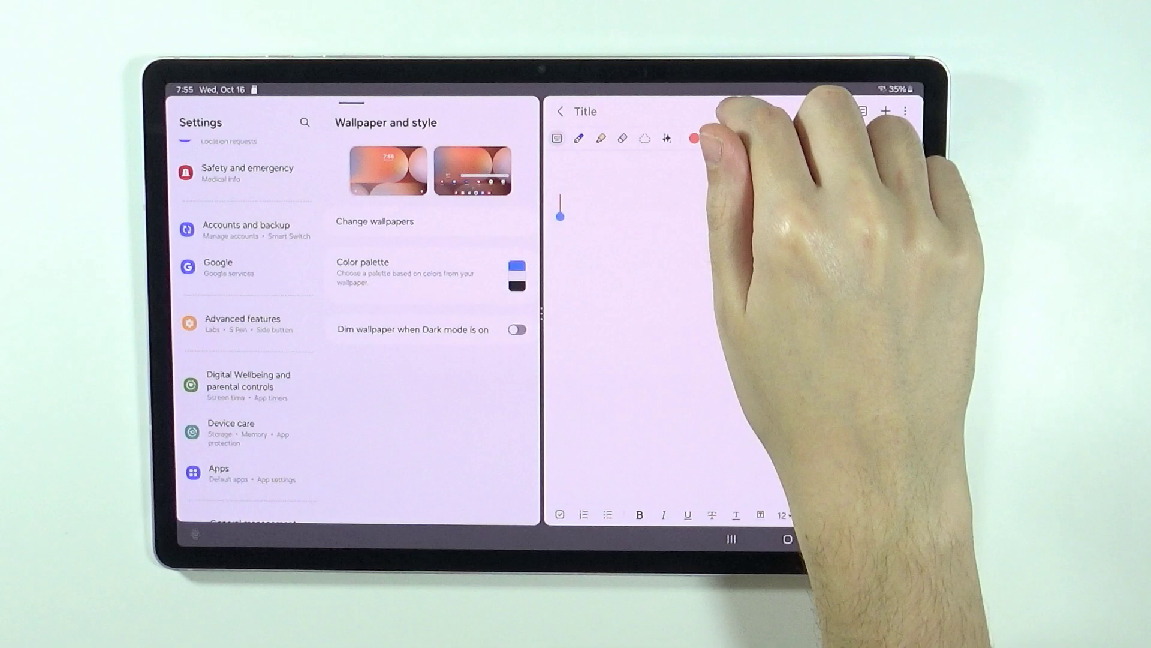
Expand the Samsung Notes pane to fill the whole screen
left_click(575, 207)
left_click(734, 102)
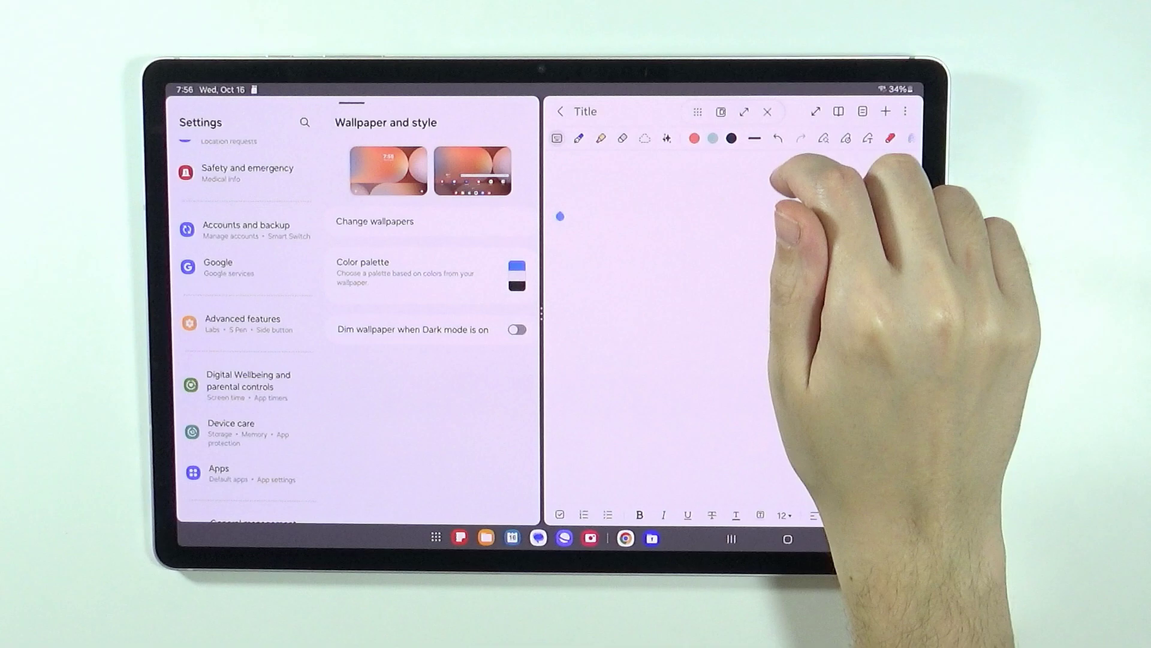
left_click(747, 112)
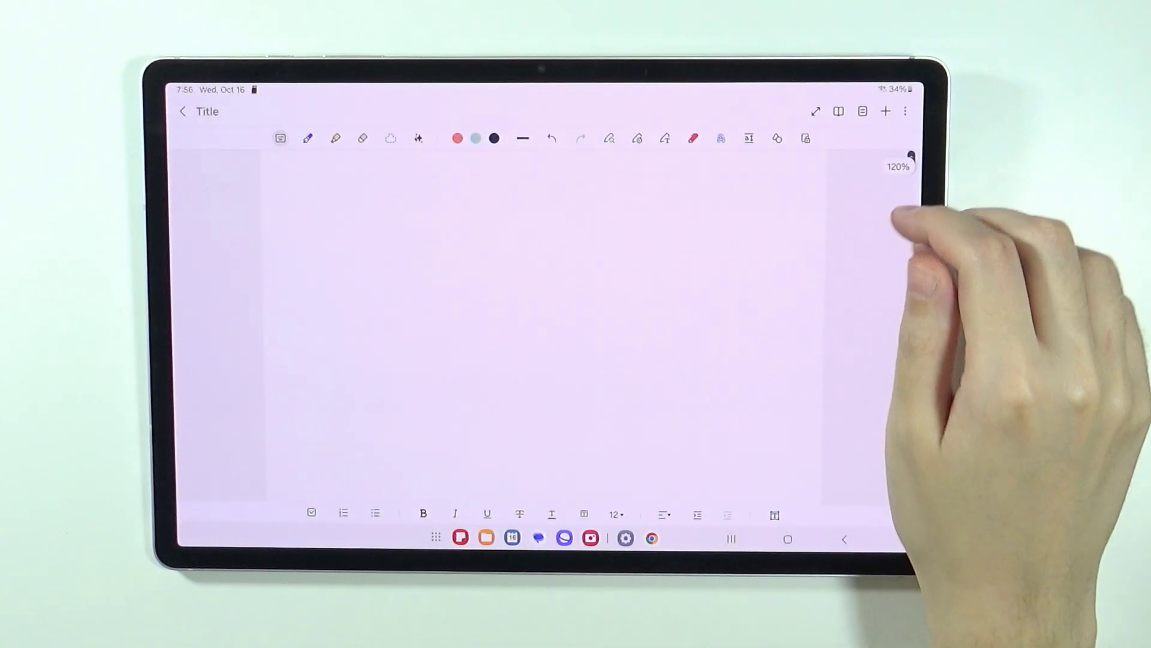
Close Samsung Notes and bring Settings back full screen from Recents
left_click(844, 539)
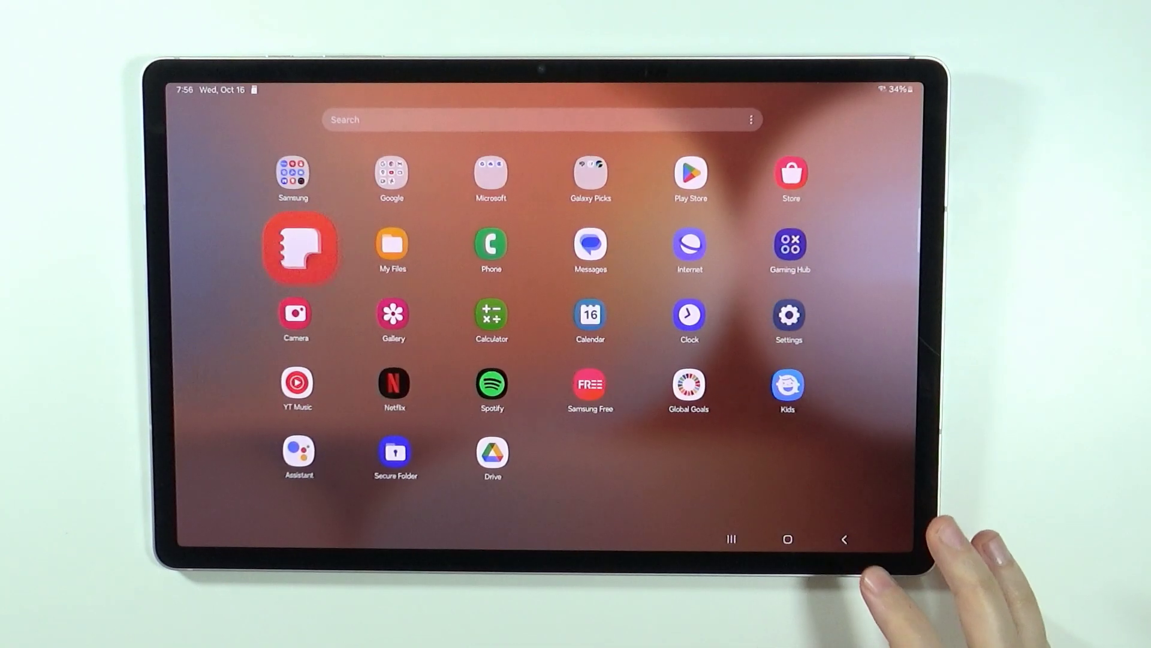
left_click(731, 538)
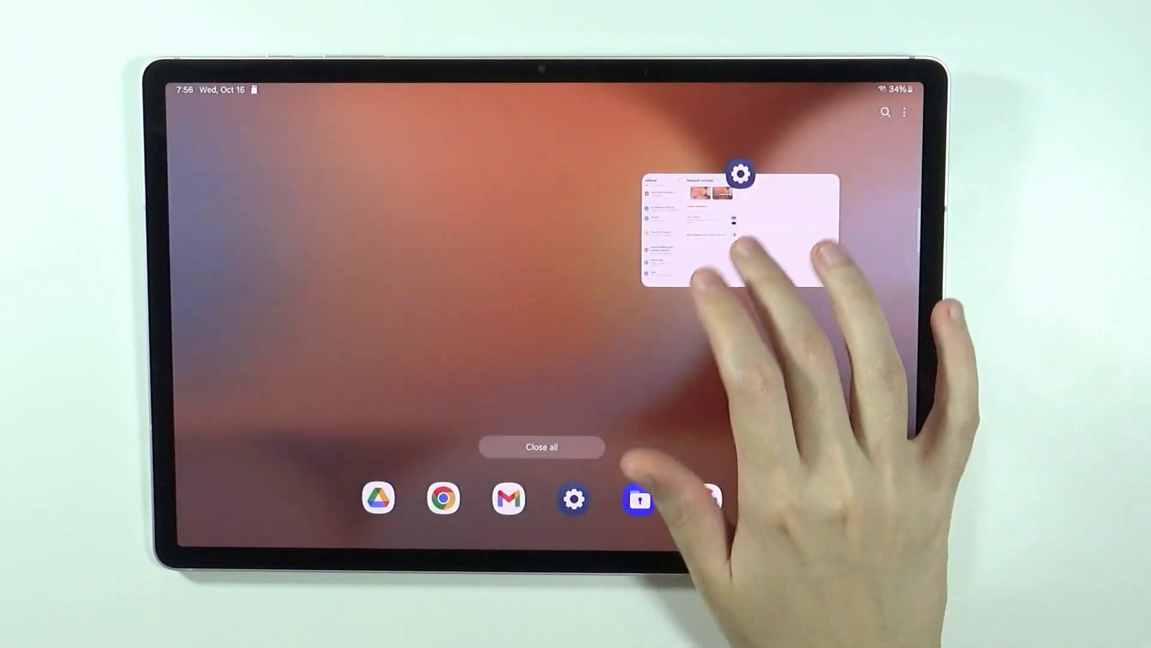
left_click(693, 270)
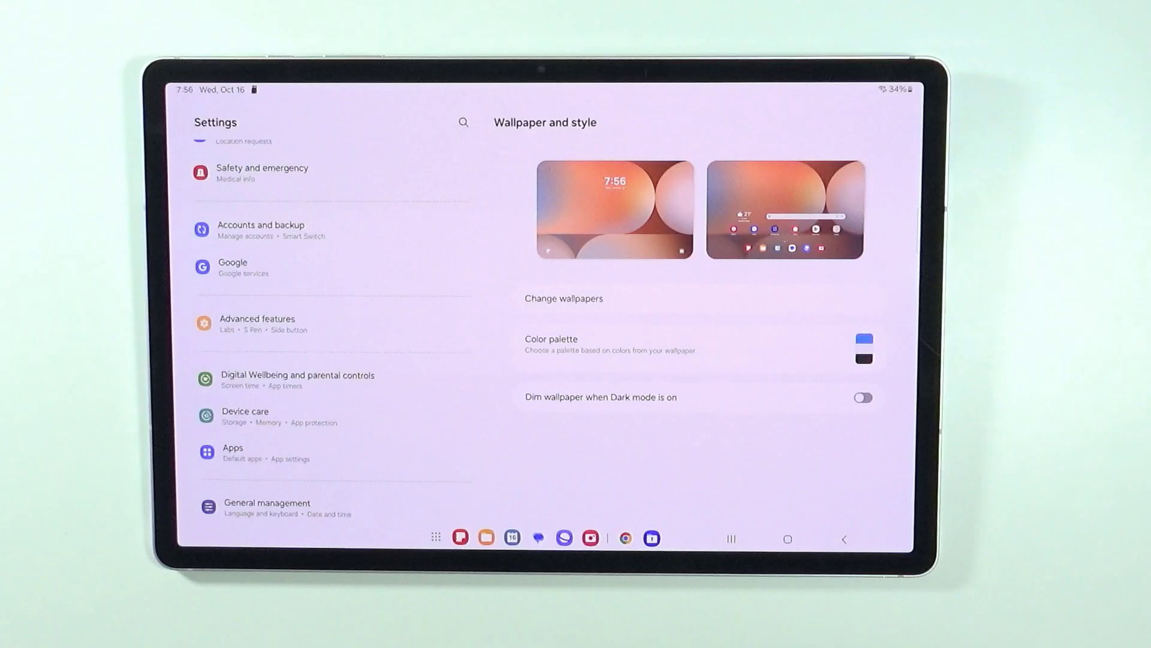